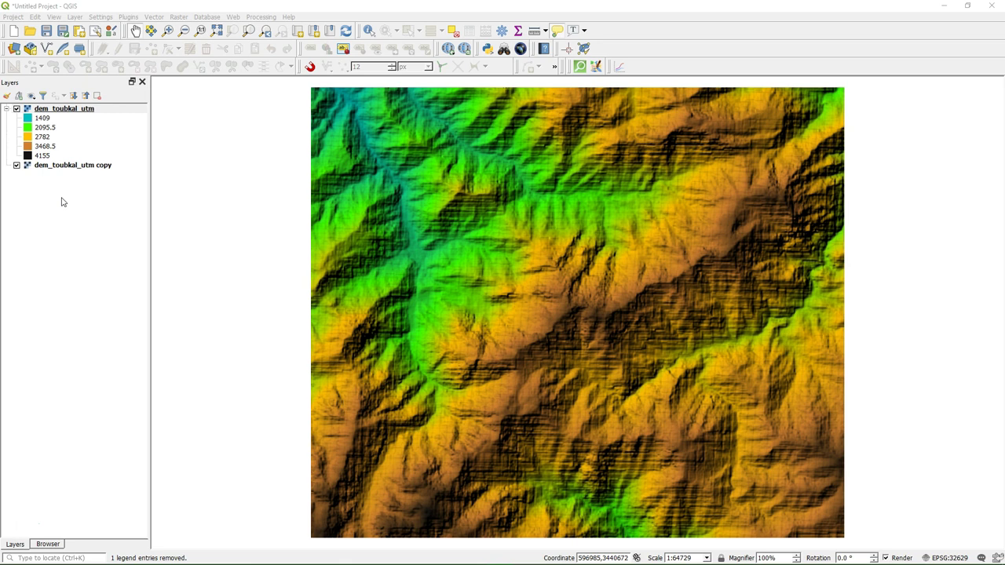
# - Search the Processing Toolbox for 'create gr' and open the Create grid tool
pyautogui.click(262, 17)
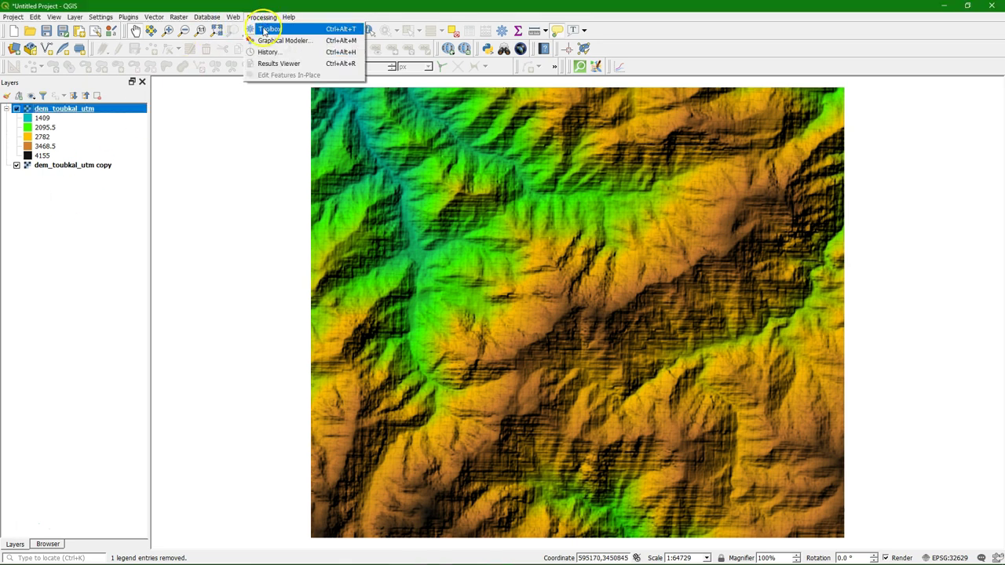
pyautogui.click(268, 29)
pyautogui.click(792, 107)
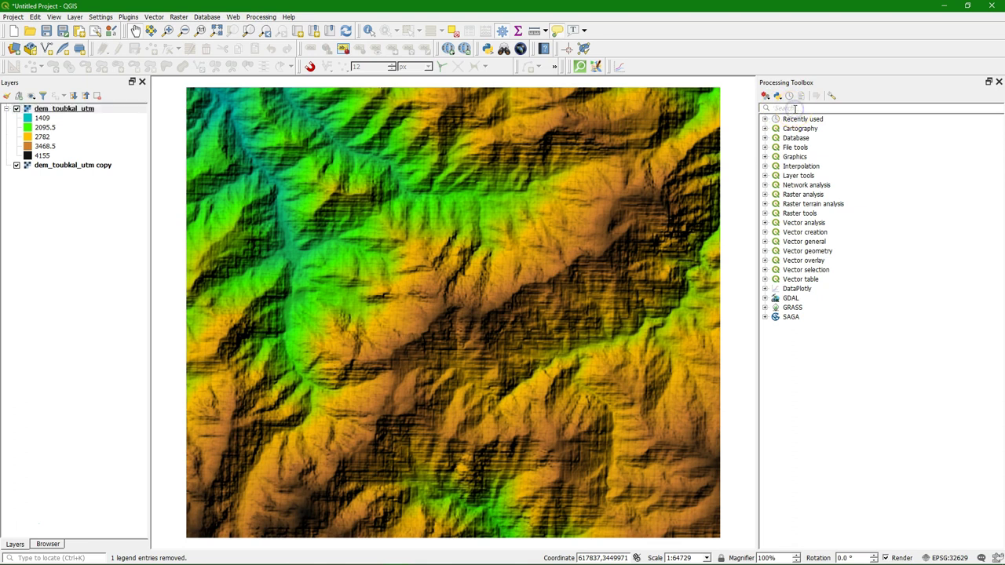
pyautogui.write('create')
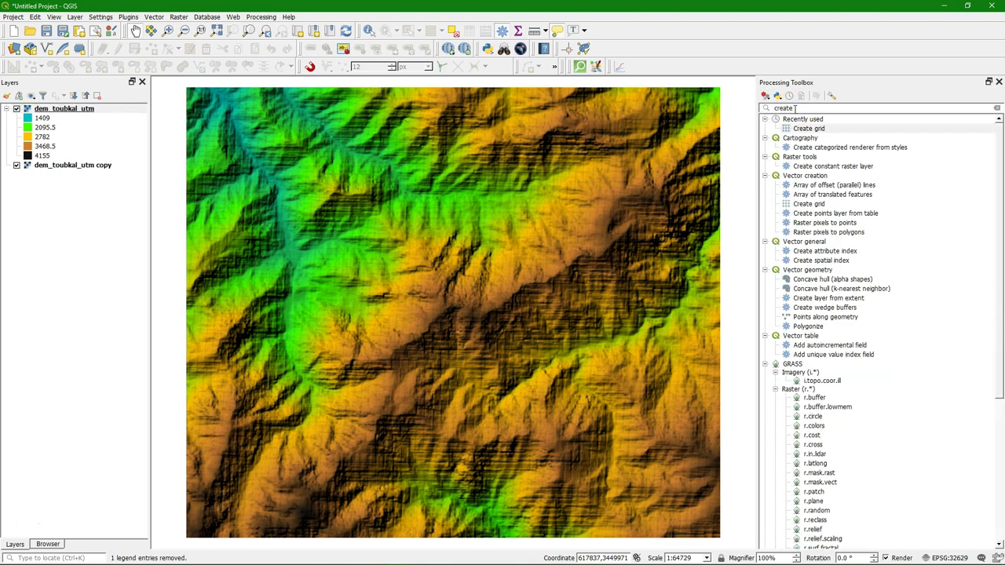
pyautogui.write(' gr')
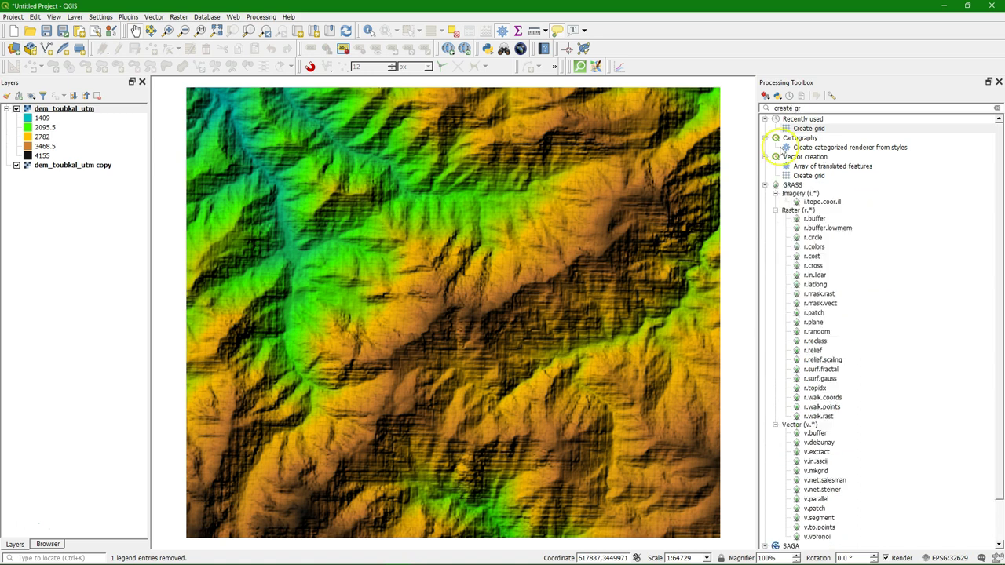
pyautogui.doubleClick(809, 129)
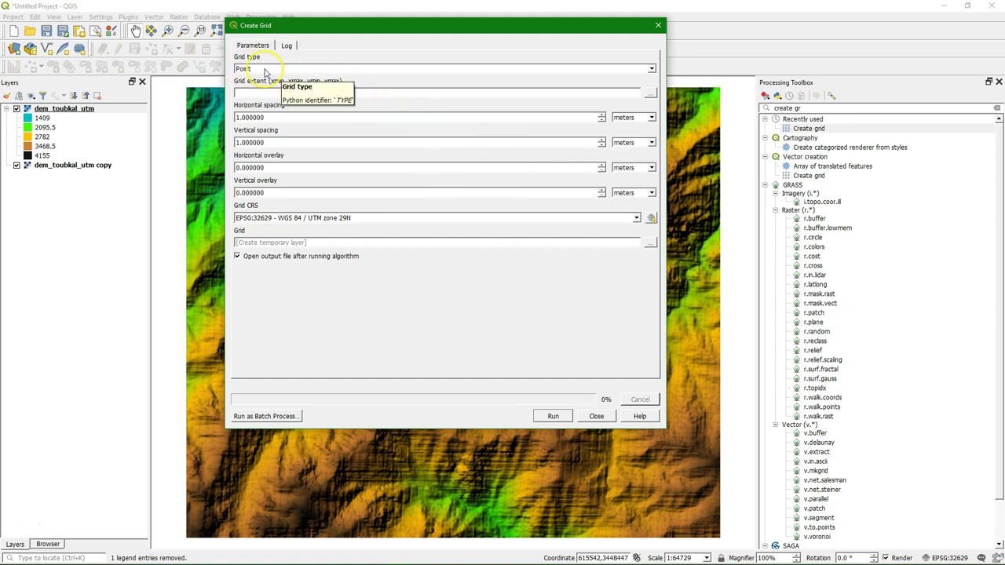
# - Set the grid extent to the dem_toubkal_utm layer's extent
pyautogui.click(649, 93)
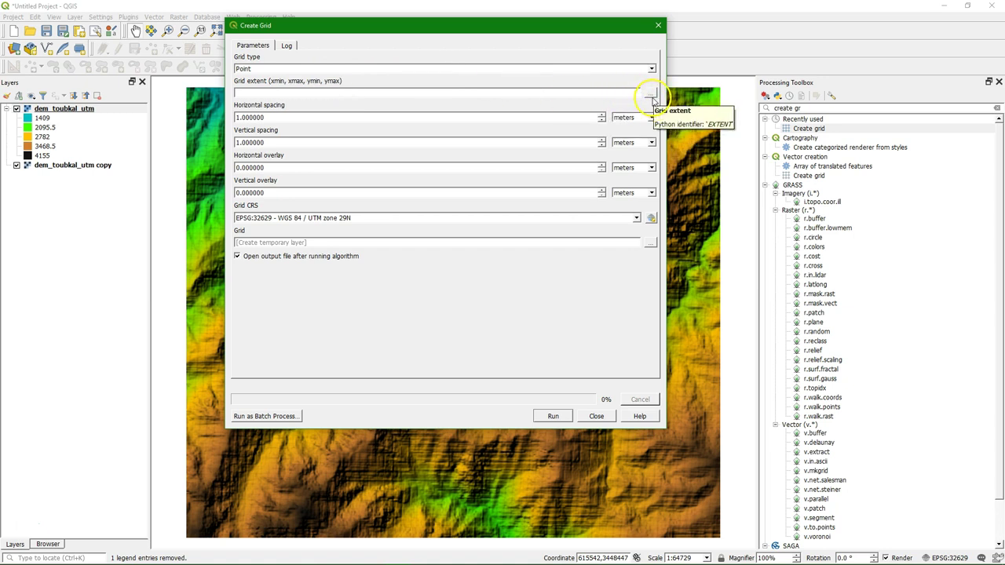
pyautogui.click(649, 94)
pyautogui.click(650, 94)
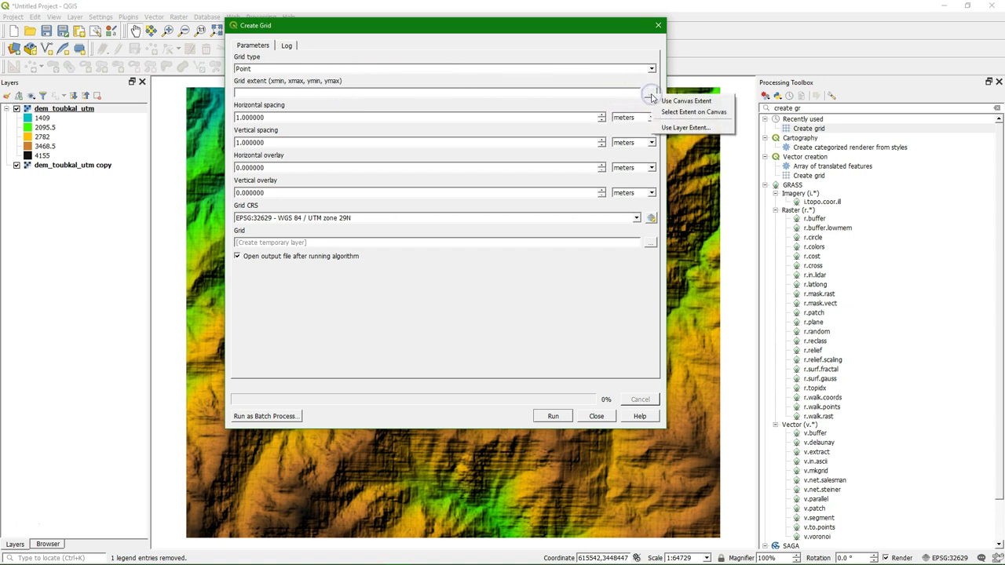
pyautogui.click(680, 127)
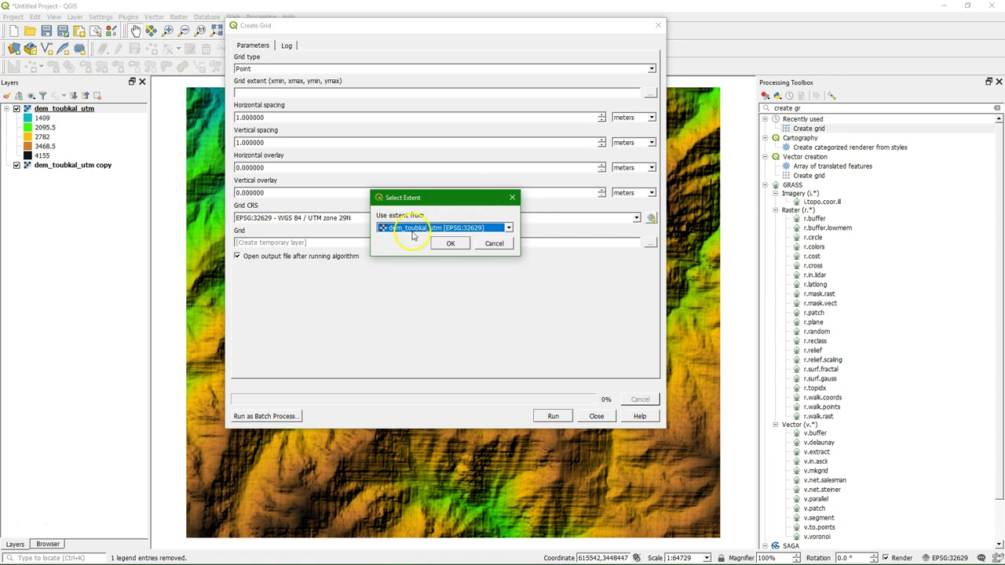
pyautogui.click(452, 249)
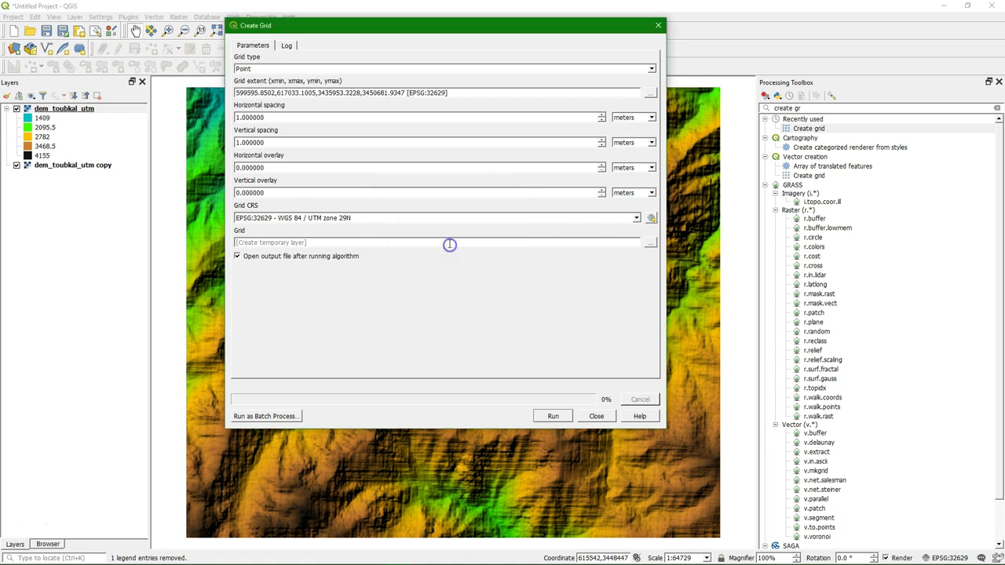
# - Set horizontal spacing 30 and vertical spacing 120, and save the grid output to a file
pyautogui.doubleClick(284, 117)
pyautogui.write('30')
pyautogui.click(275, 143)
pyautogui.doubleClick(275, 143)
pyautogui.write('120')
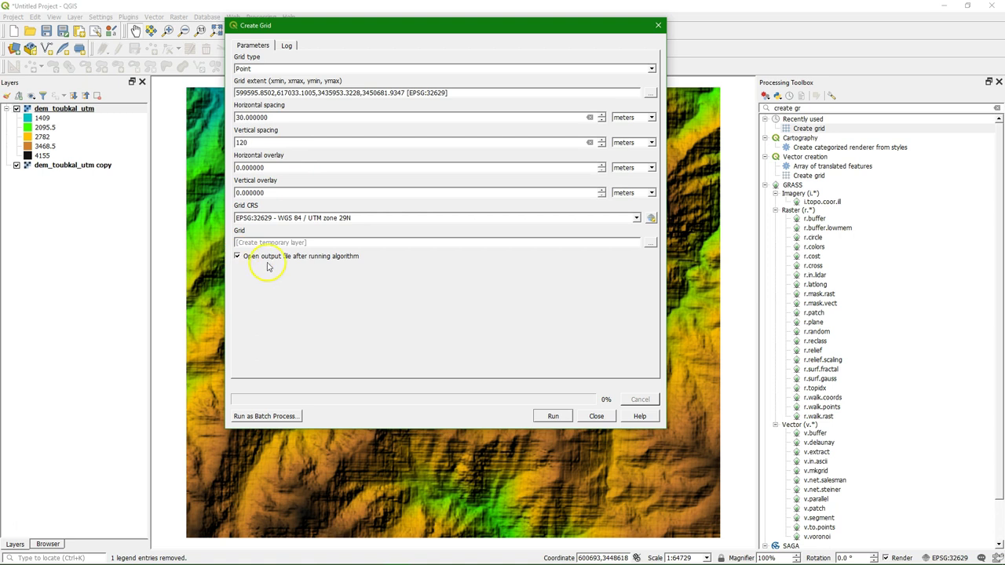
pyautogui.click(261, 243)
pyautogui.click(650, 242)
pyautogui.click(688, 262)
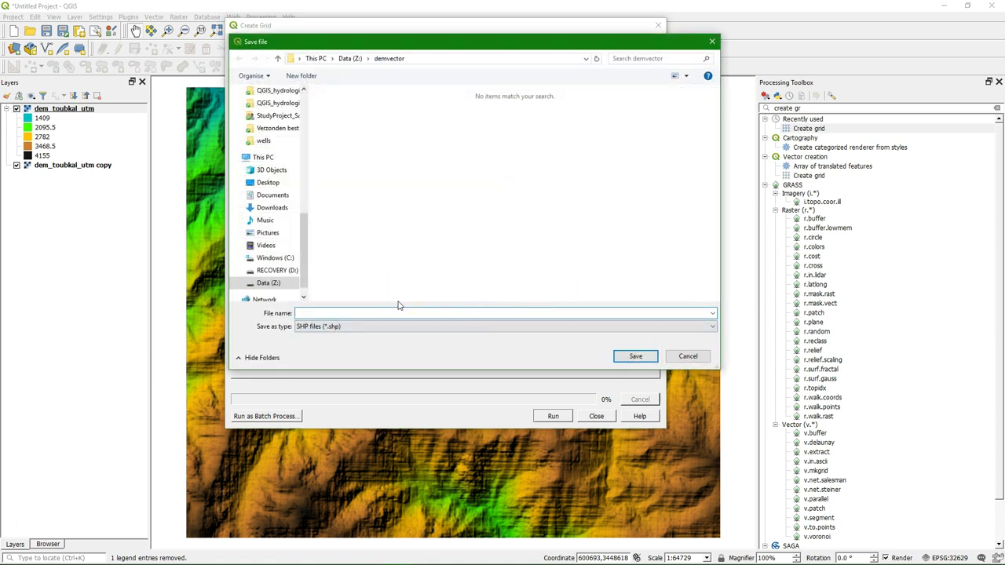
# - Name the output demgrid.shp and run Create grid
pyautogui.write('dem')
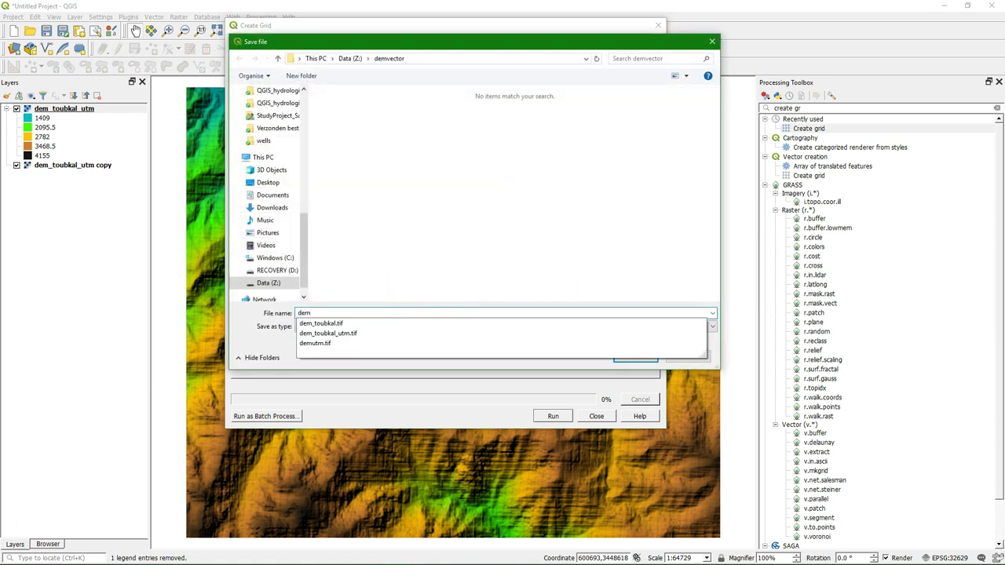
pyautogui.write('grid')
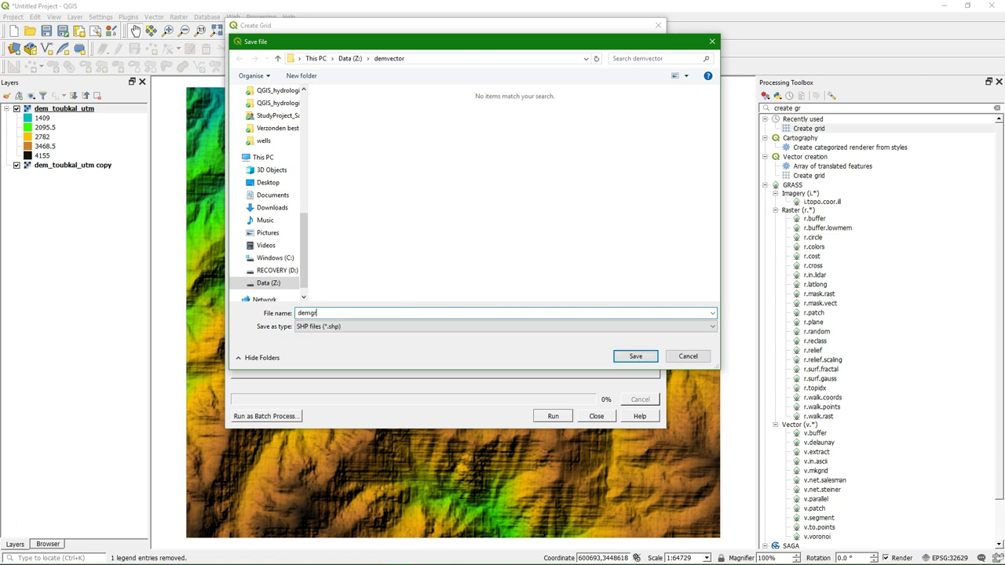
pyautogui.click(637, 356)
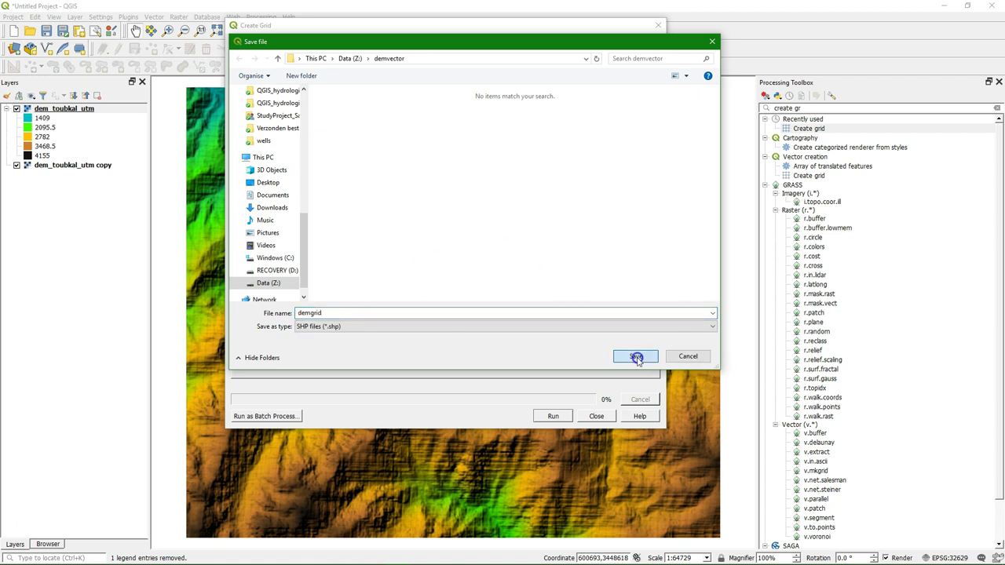
pyautogui.click(553, 417)
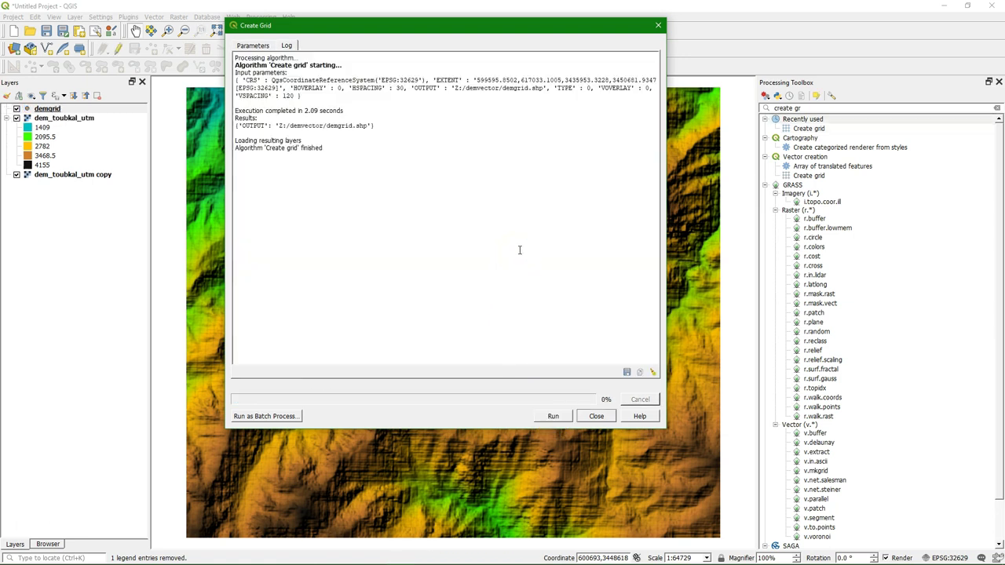
# - Close the Create Grid dialog to reveal the demgrid points over the DEM
pyautogui.click(600, 418)
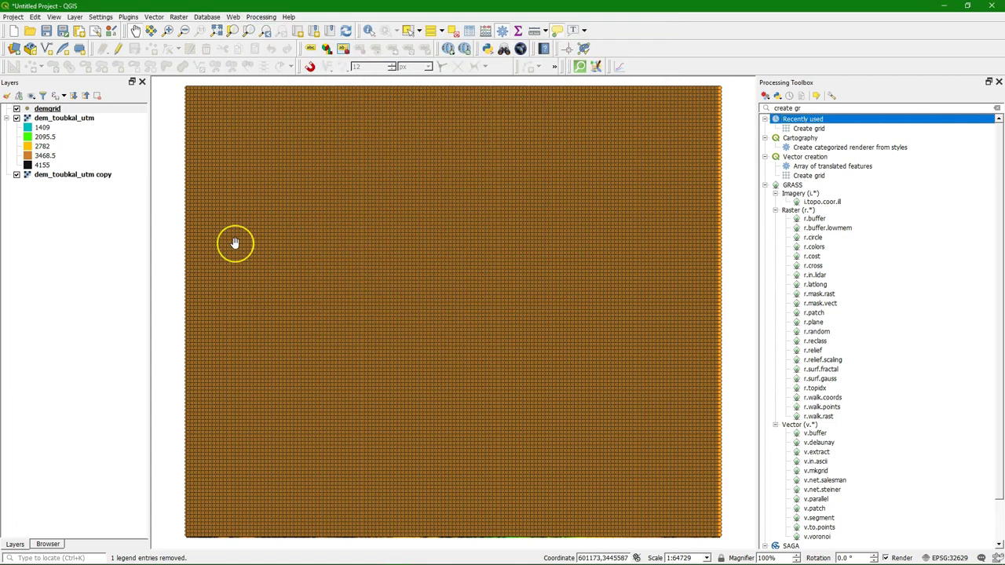
pyautogui.moveTo(235, 243)
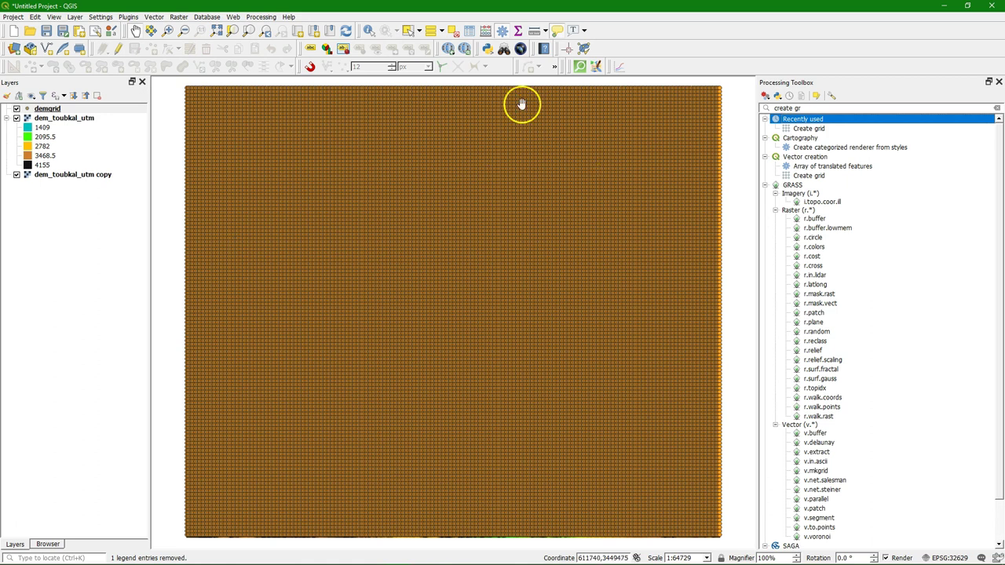
# - Search the toolbox for 'translate' and open the Translate tool
pyautogui.click(801, 108)
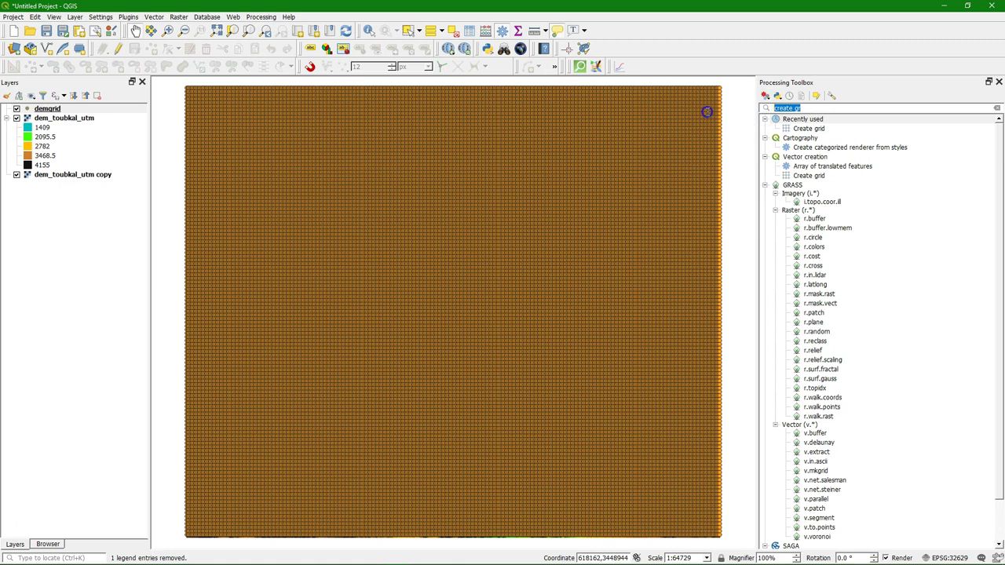
pyautogui.write('trans')
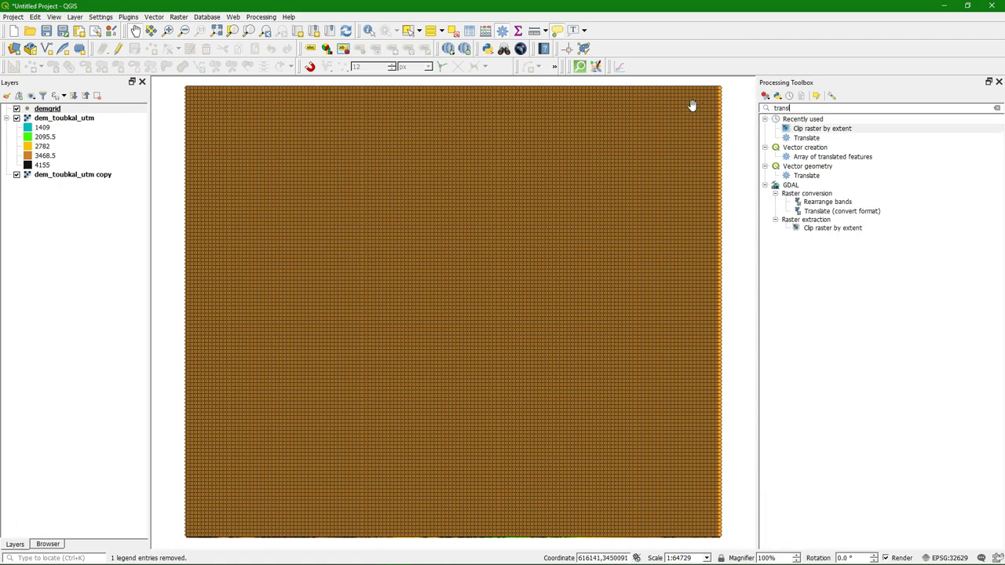
pyautogui.write('late')
pyautogui.click(806, 138)
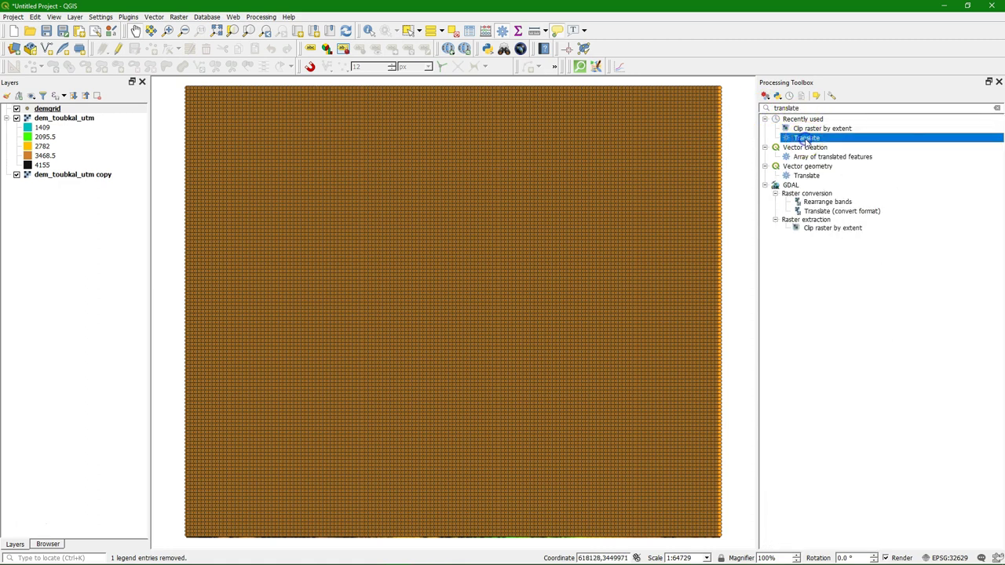
pyautogui.doubleClick(806, 139)
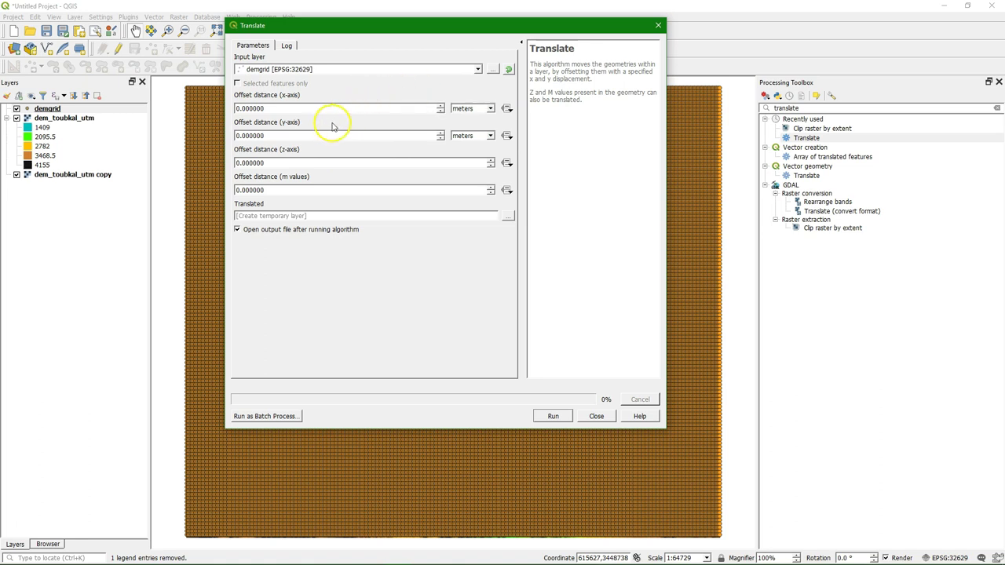
# - Open the Expression String Builder for the data-defined y-axis offset
pyautogui.click(251, 167)
pyautogui.click(508, 136)
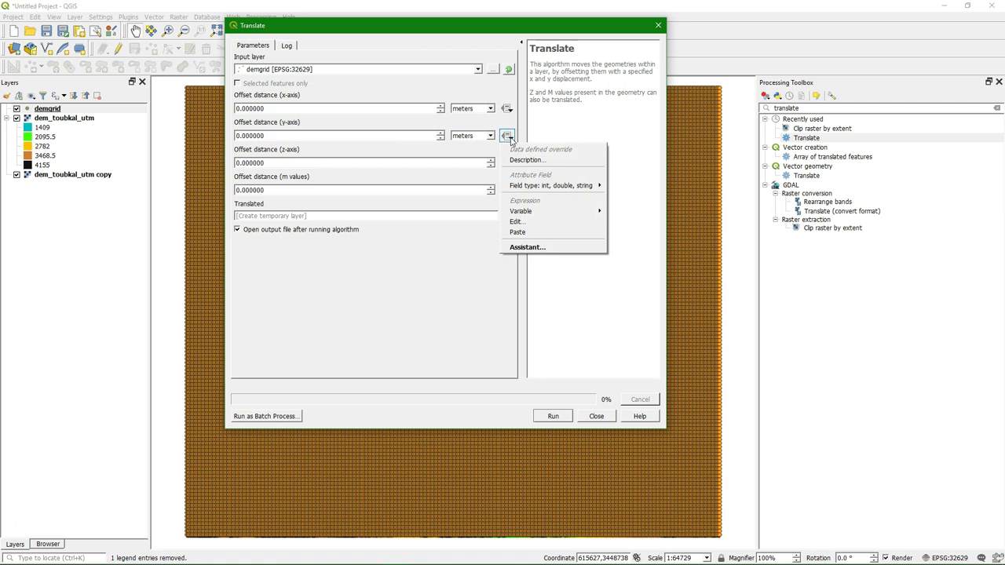
pyautogui.click(517, 221)
pyautogui.click(299, 354)
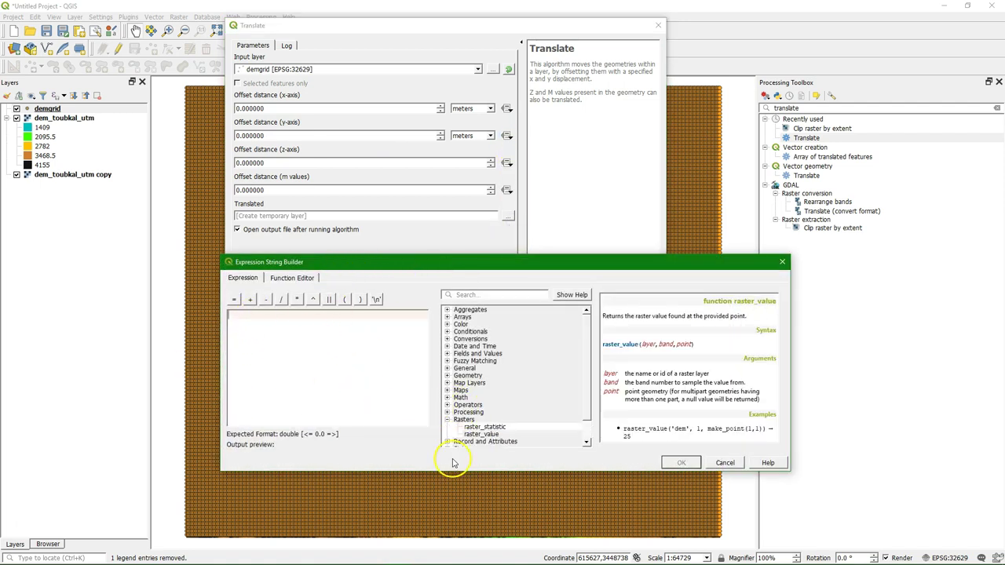
# - Set the y-offset expression to raster_value('dem_toubkal_utm',1,$geometry) and confirm it
pyautogui.doubleClick(474, 436)
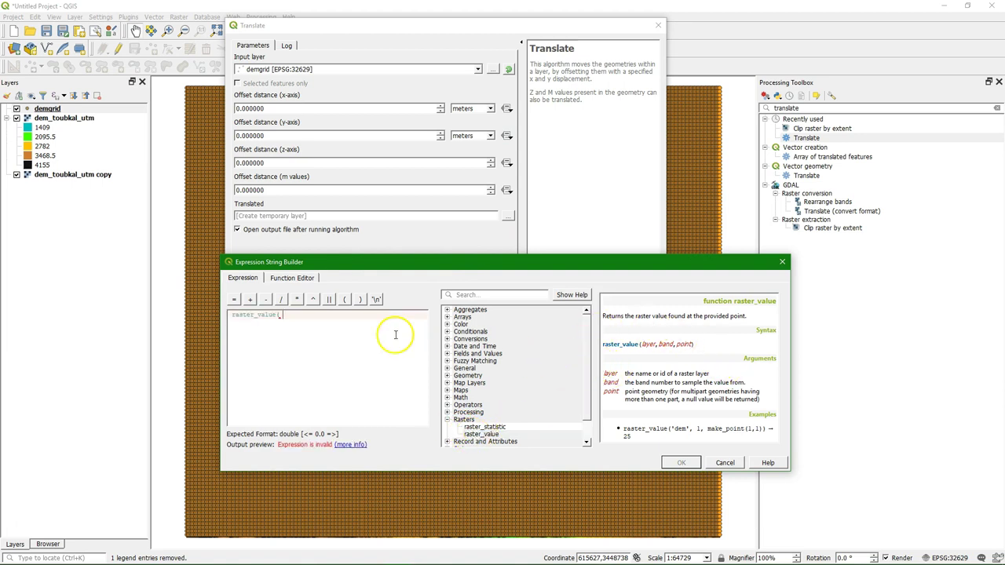
pyautogui.moveTo(398, 333)
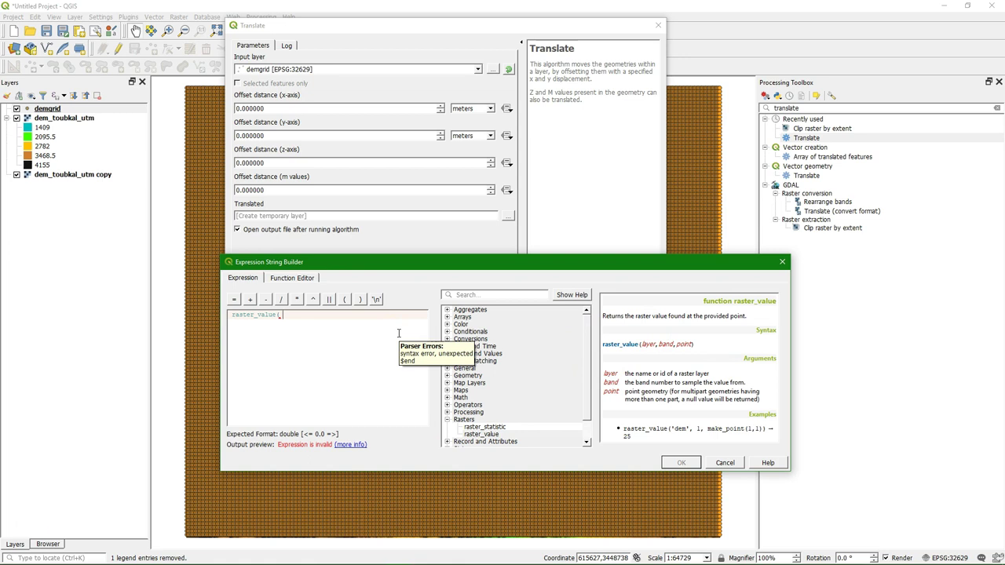
pyautogui.write("'dem_")
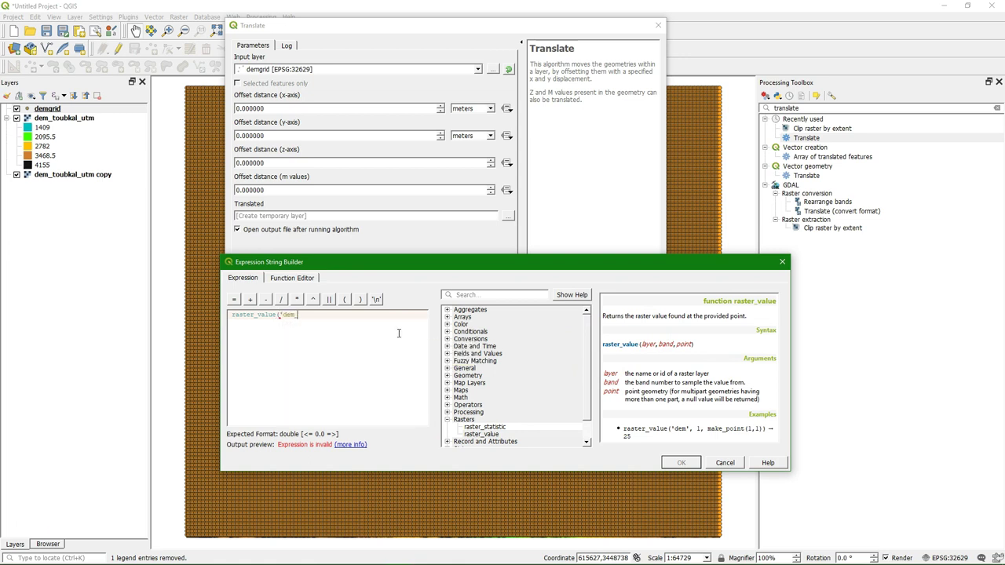
pyautogui.write("toubkal_utm',1,")
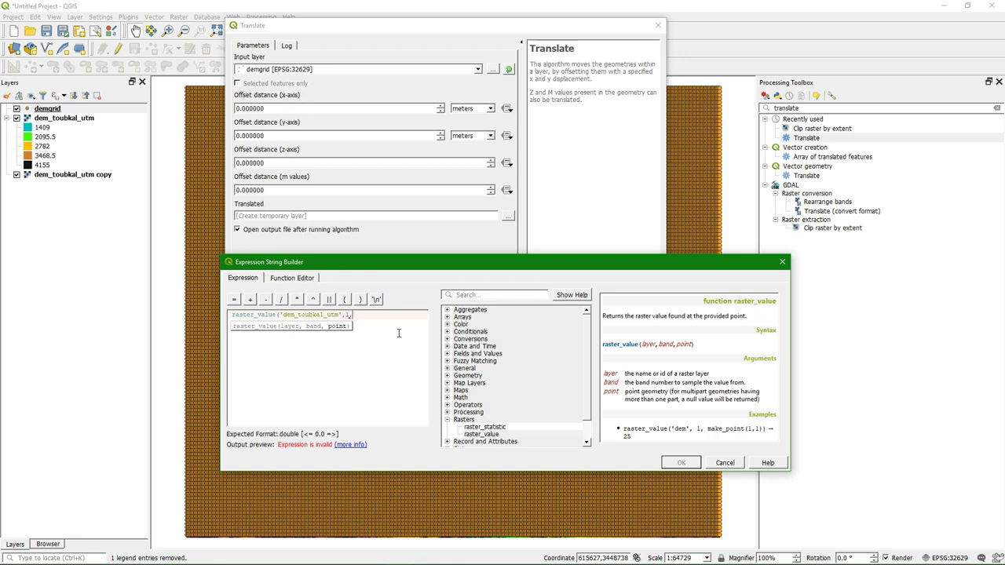
pyautogui.write('$geometry)')
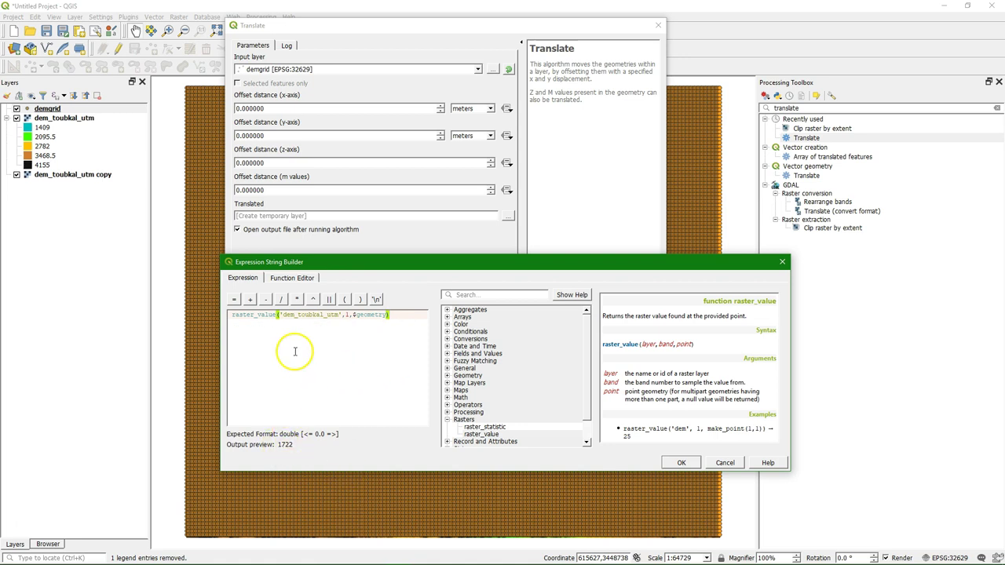
pyautogui.click(683, 463)
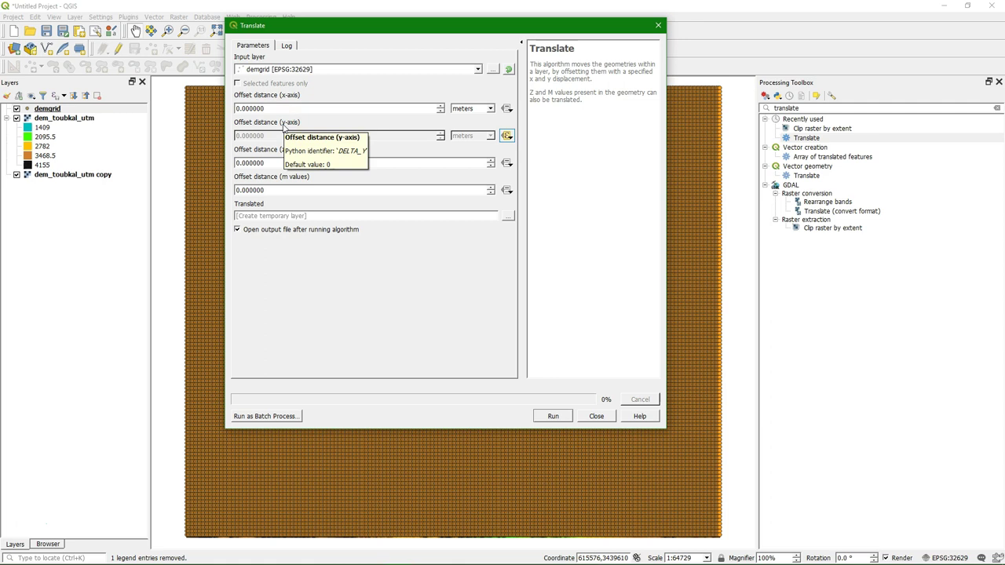
# - Run Translate to create the Translated layer, then close the dialog
pyautogui.click(554, 417)
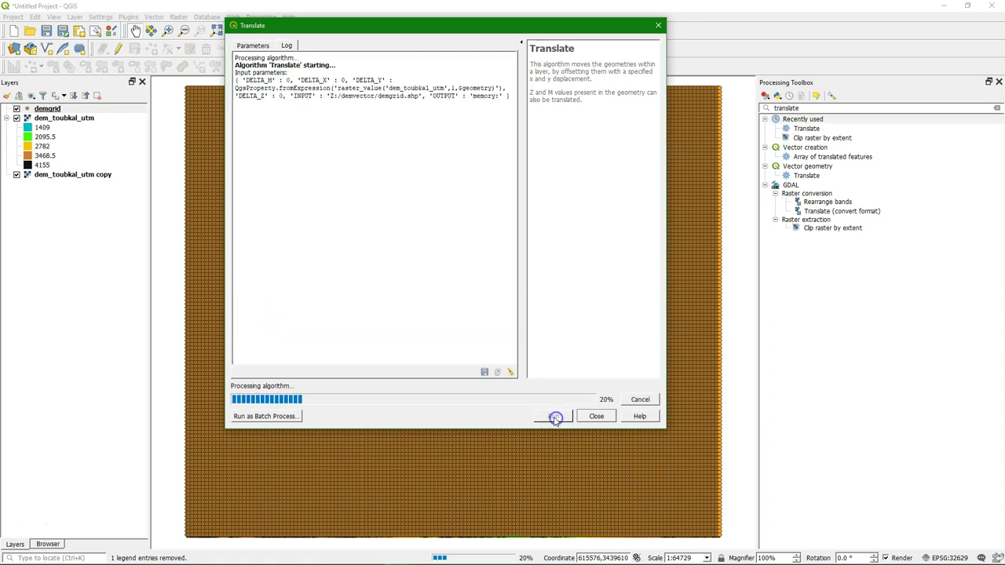
pyautogui.click(595, 418)
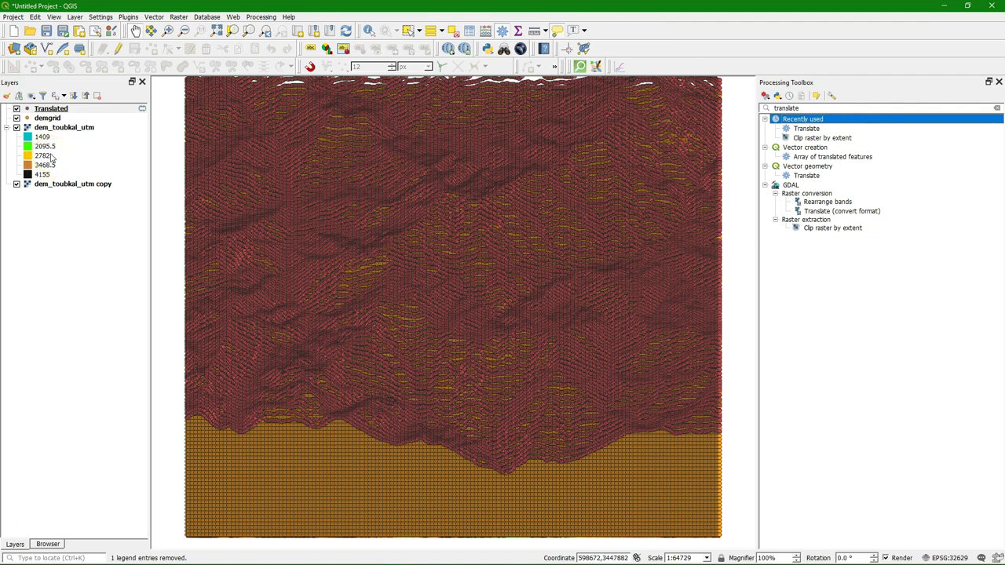
# - Search the toolbox for 'point' and open the Points to path tool
pyautogui.doubleClick(816, 108)
pyautogui.write('point')
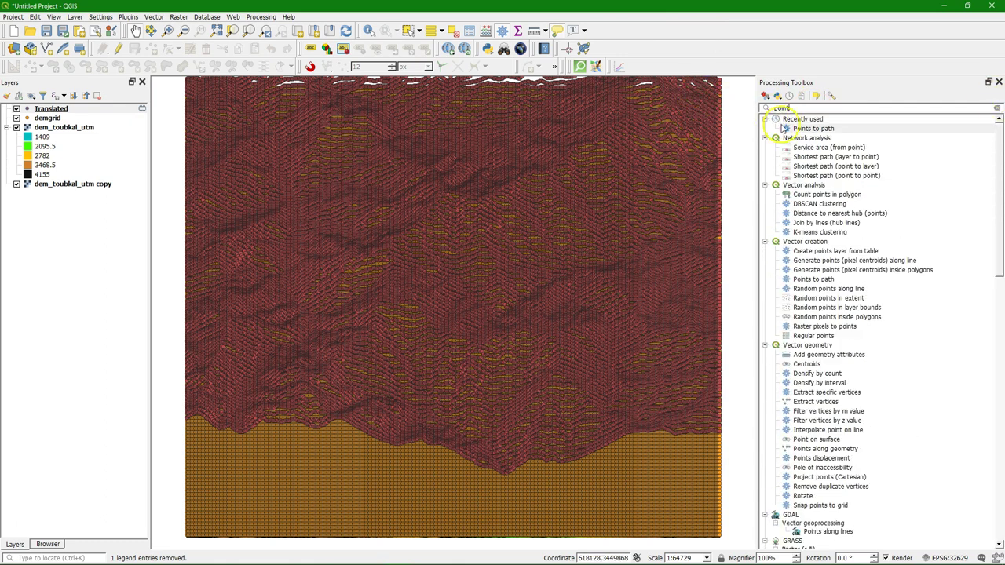
pyautogui.doubleClick(802, 128)
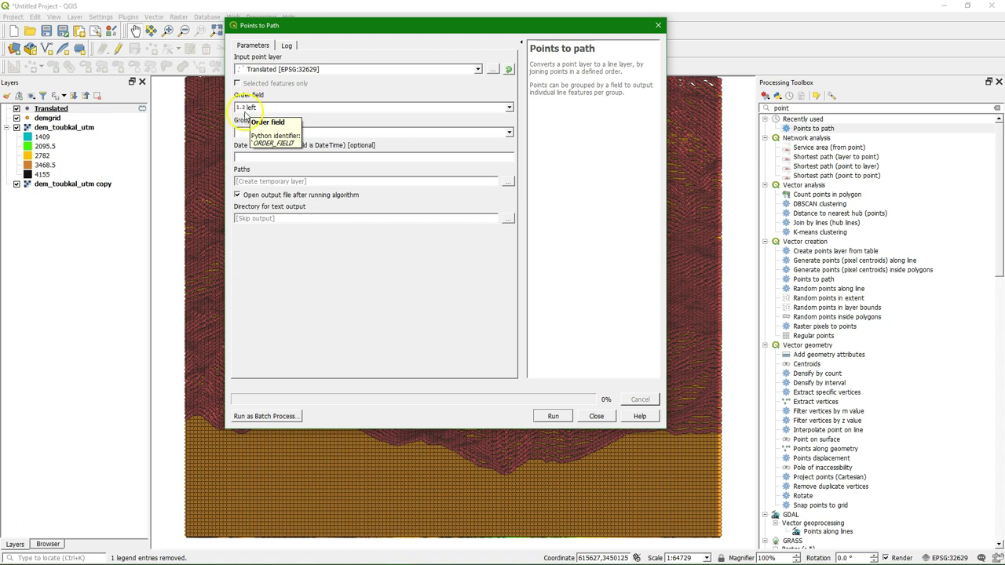
# - Group paths by the top field and save output as Z:/demvector/demvector.shp
pyautogui.click(509, 135)
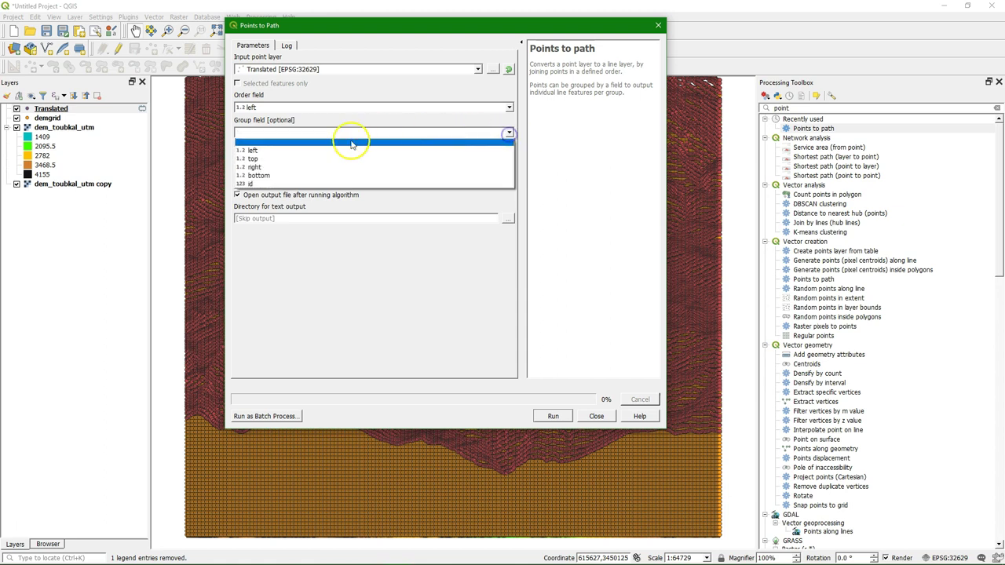
pyautogui.click(285, 159)
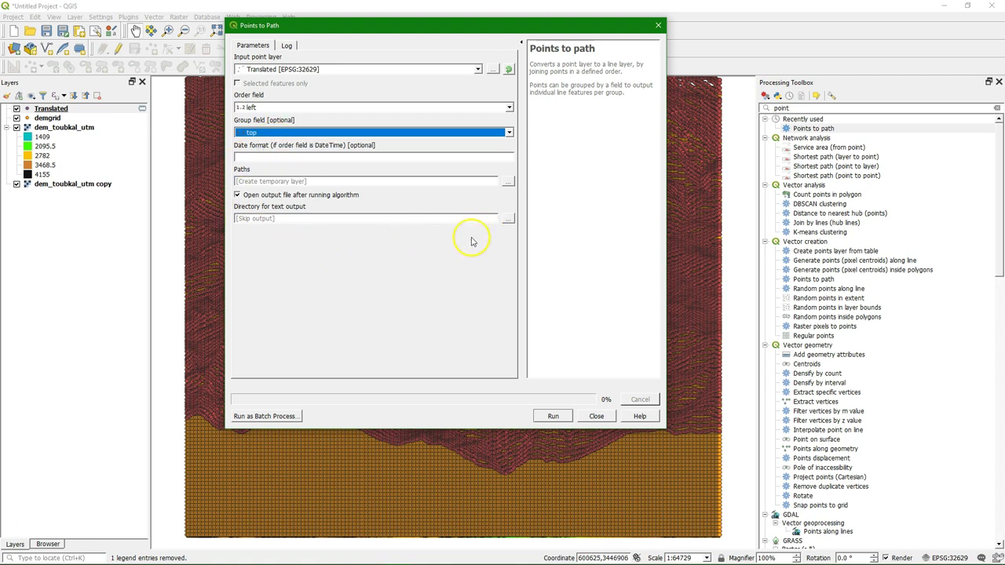
pyautogui.click(508, 181)
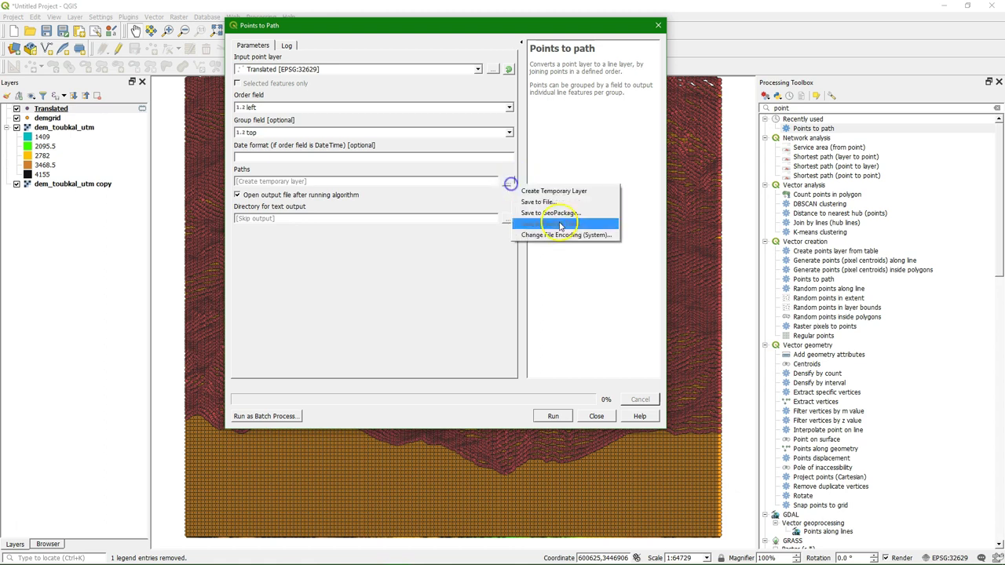
pyautogui.click(545, 203)
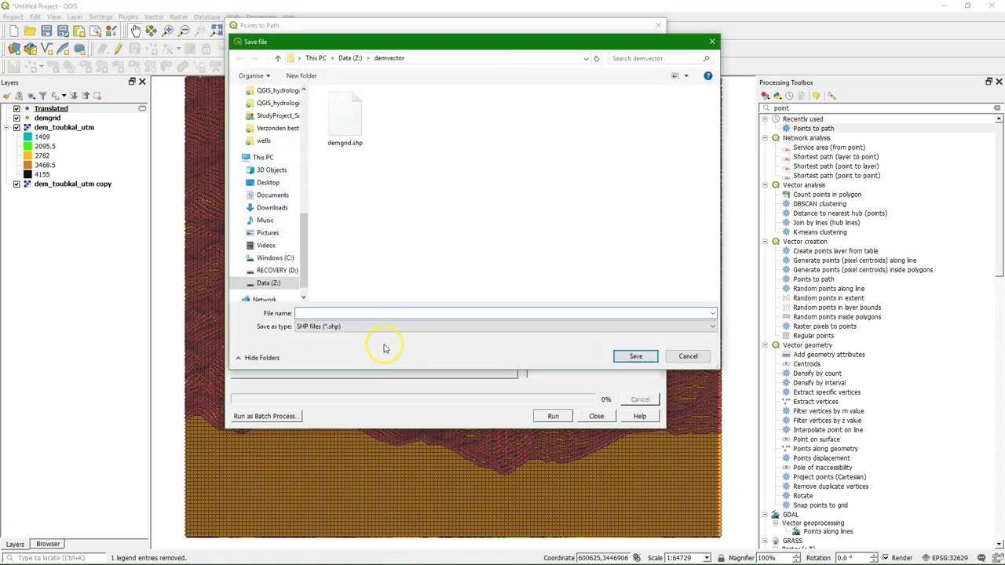
pyautogui.write('demvector')
pyautogui.click(637, 357)
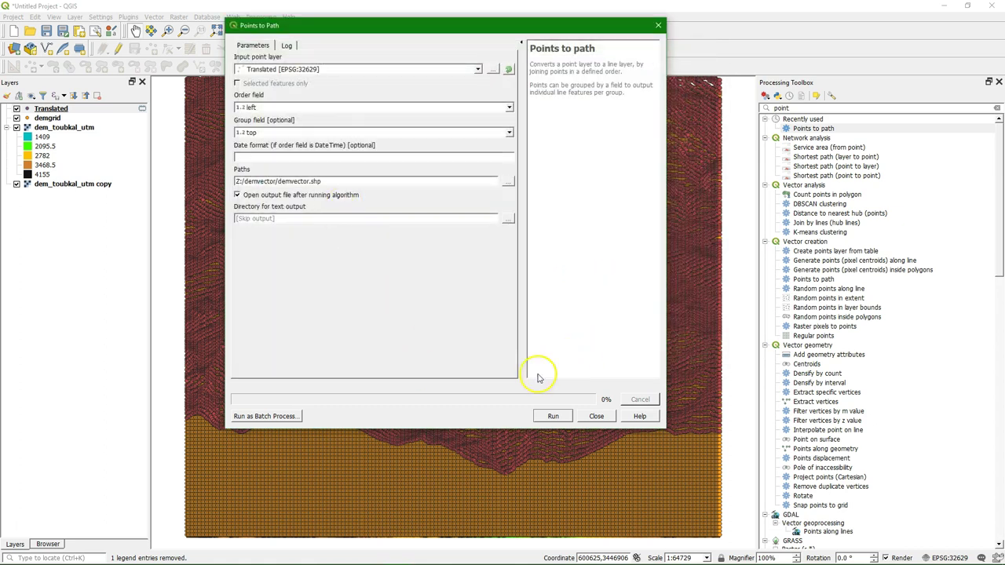
# - Run Points to path, then hide Translated, demgrid and both DEM layers, showing only demvector
pyautogui.click(553, 416)
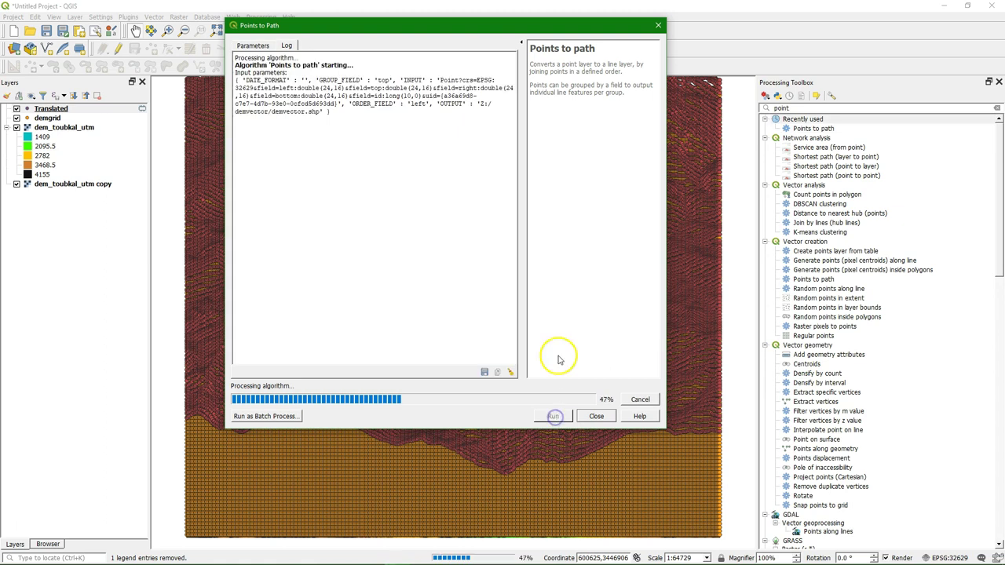
pyautogui.click(597, 416)
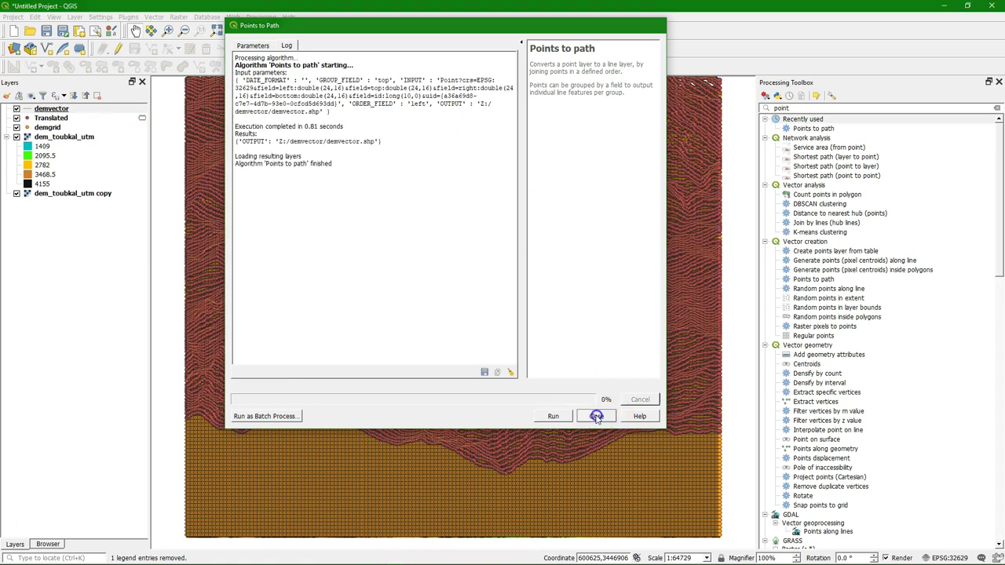
pyautogui.click(16, 119)
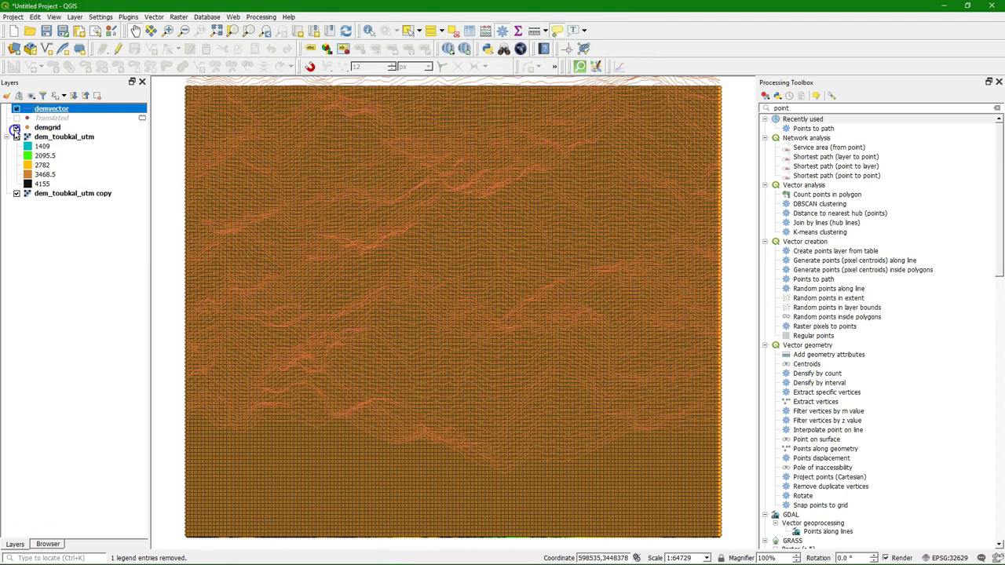
pyautogui.click(16, 128)
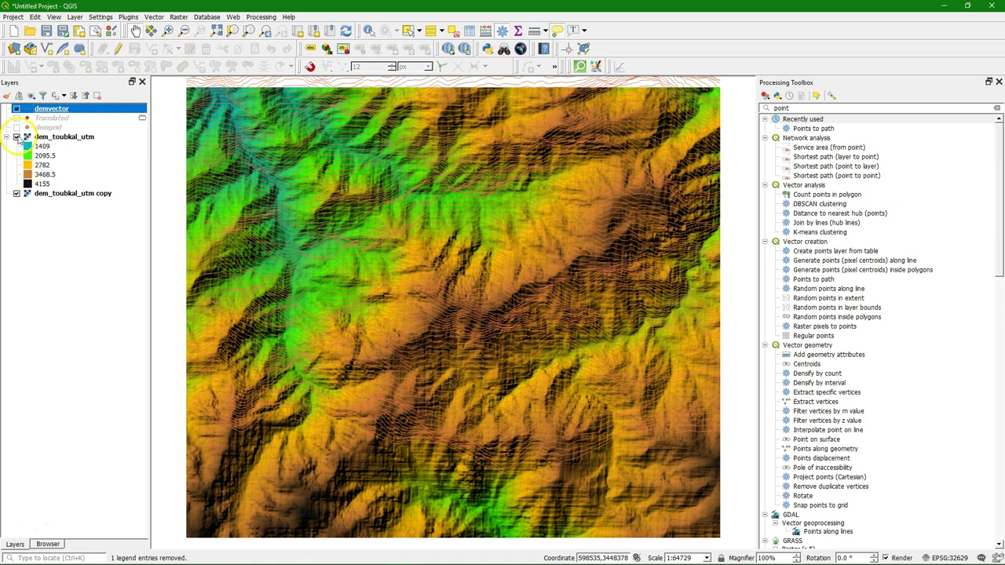
pyautogui.click(16, 136)
pyautogui.click(16, 193)
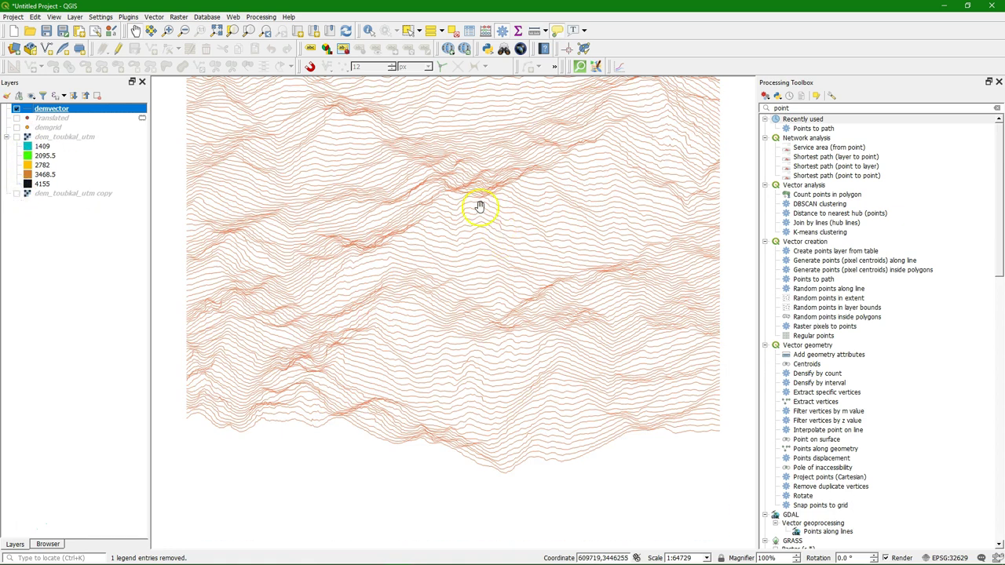
pyautogui.moveTo(411, 168); pyautogui.dragTo(405, 251)
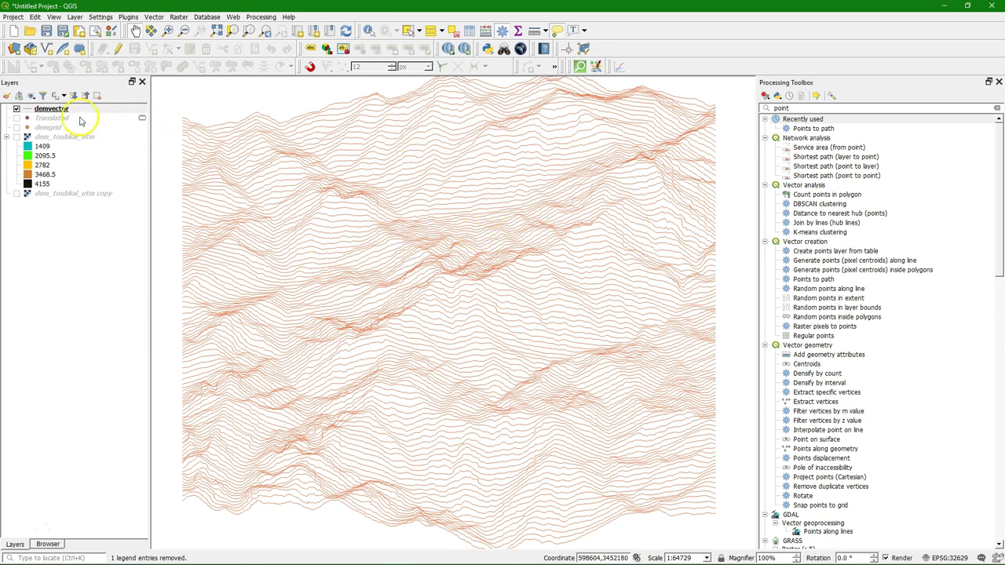
# - Switch demvector's symbology to Graduated, classified by the top field
pyautogui.click(4, 96)
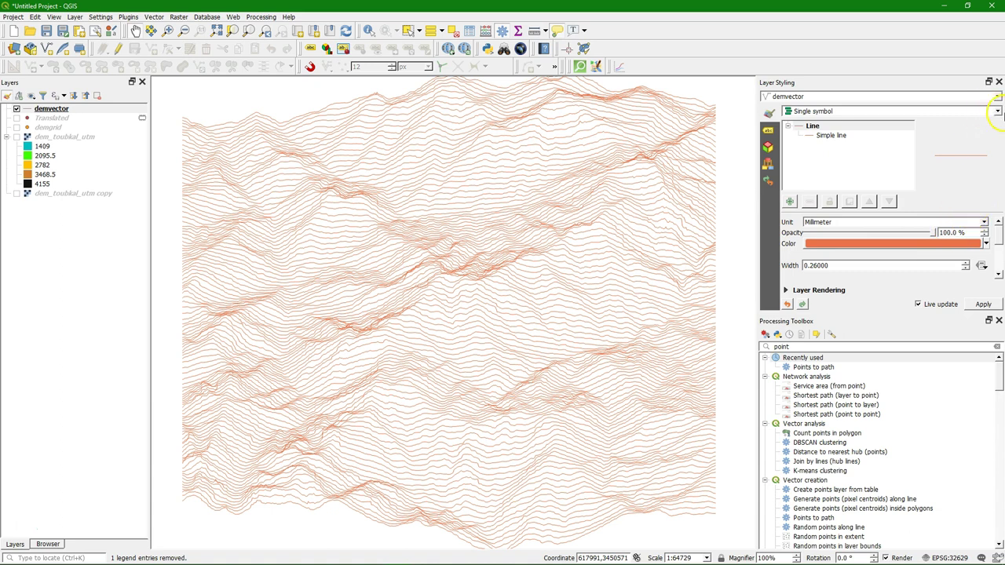
pyautogui.click(999, 111)
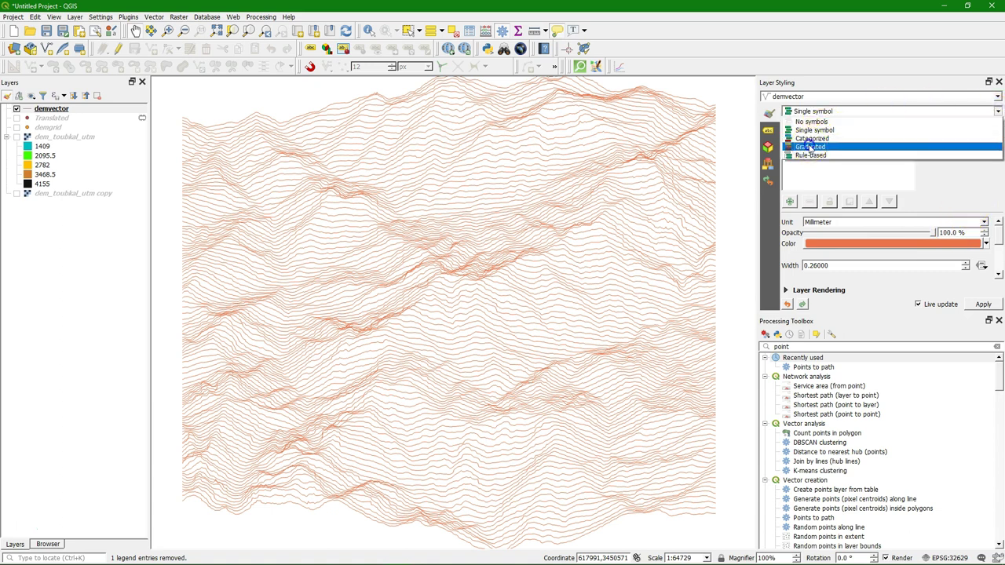
pyautogui.click(810, 147)
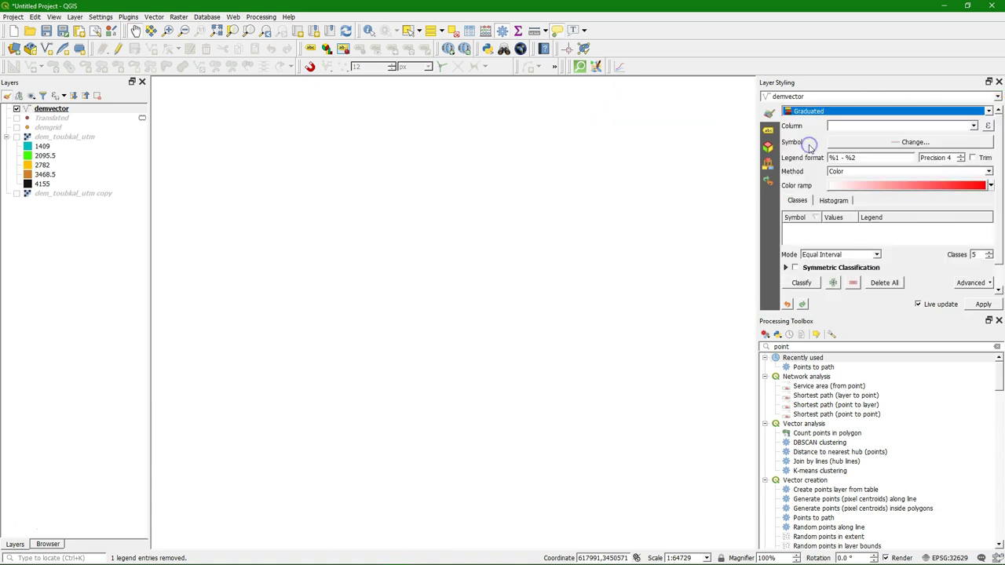
pyautogui.click(974, 126)
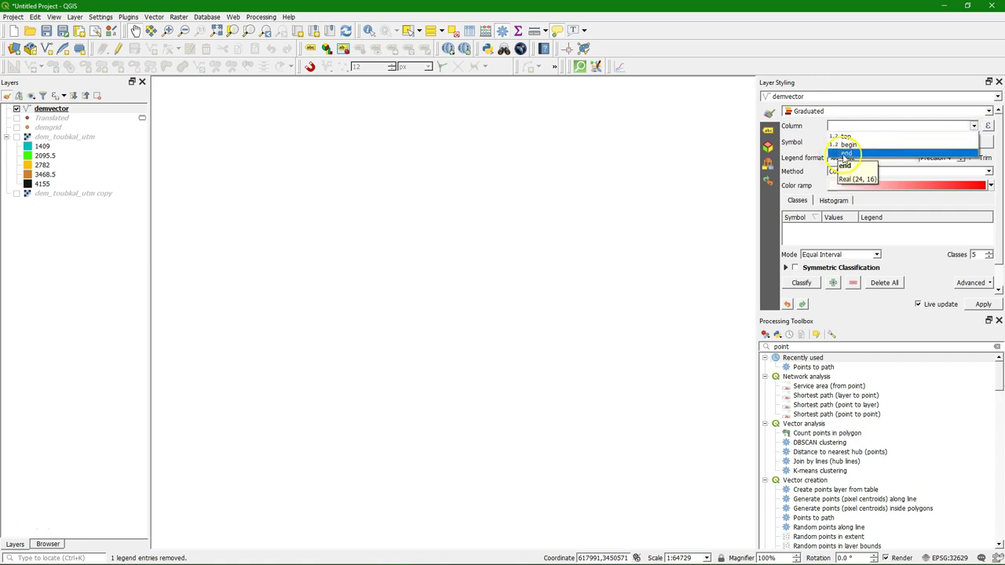
pyautogui.click(848, 137)
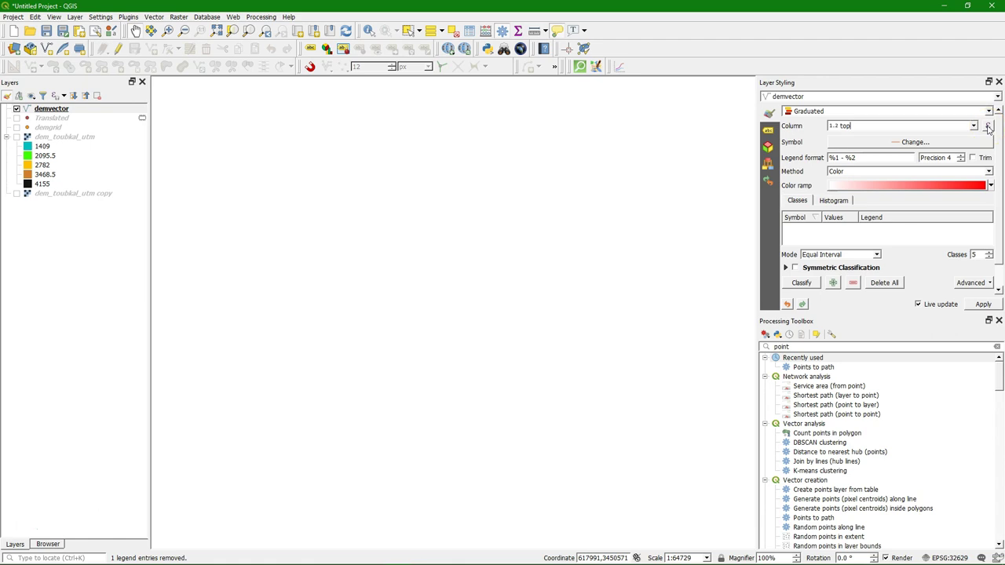
pyautogui.click(973, 126)
pyautogui.click(974, 128)
# - Apply the OrRd yellow-to-red colour ramp to the graduated style
pyautogui.click(997, 346)
pyautogui.click(999, 322)
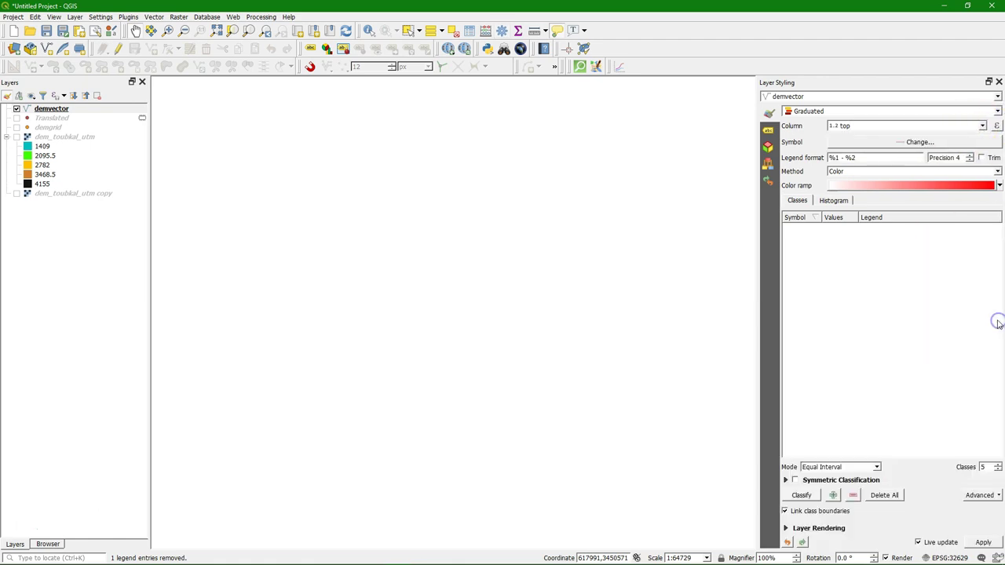
pyautogui.click(998, 185)
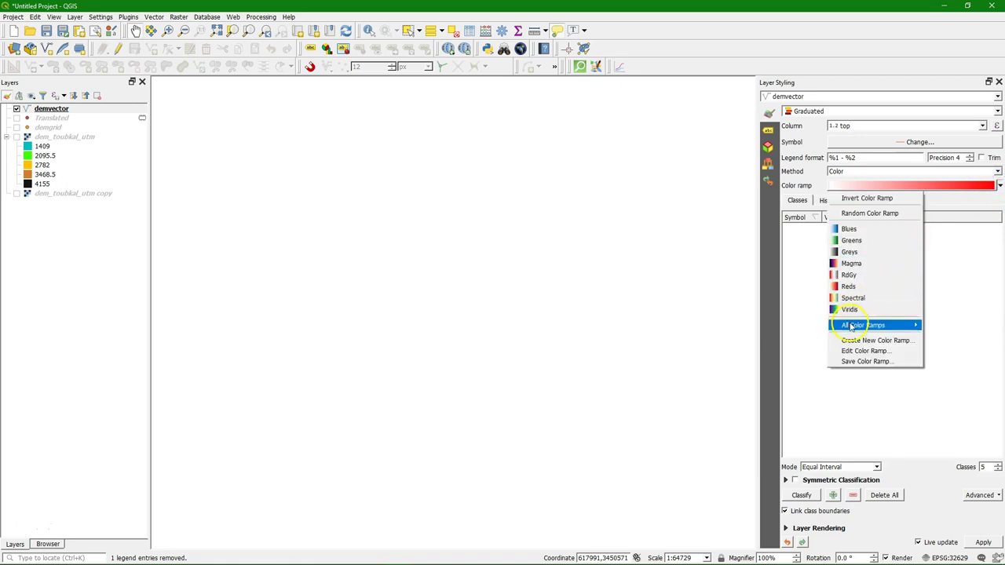
pyautogui.moveTo(879, 325)
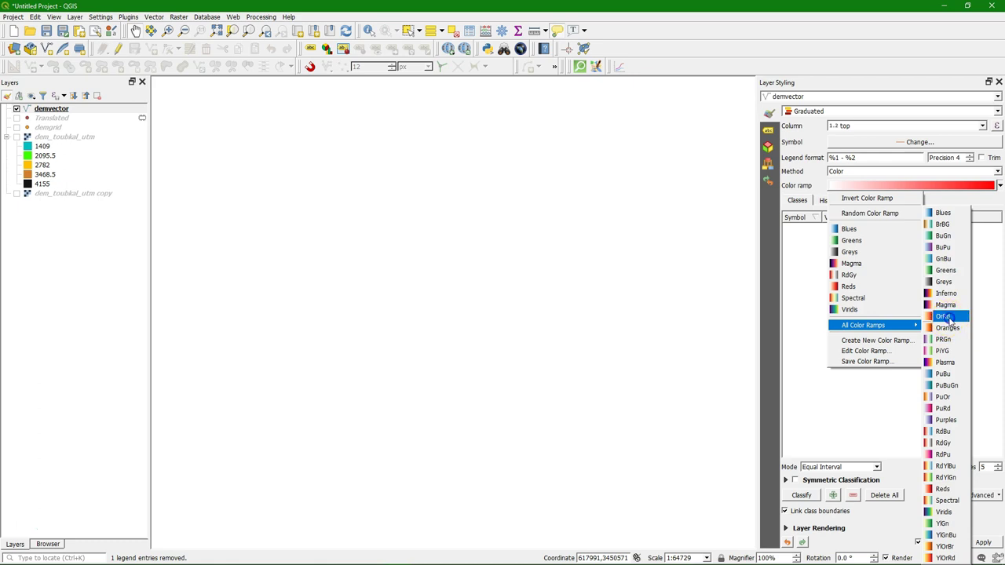
pyautogui.click(946, 317)
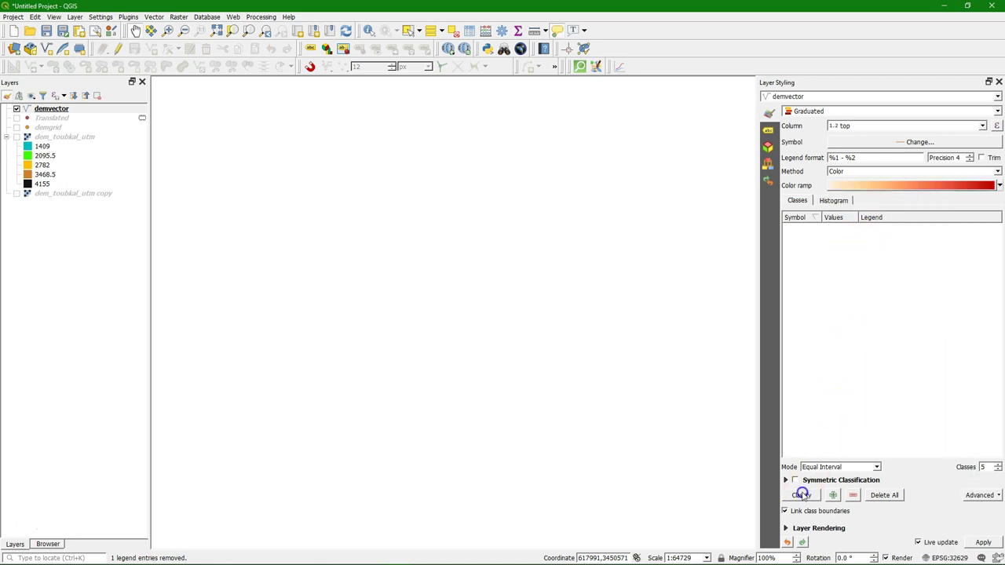
# - Classify demvector into five Equal Interval classes shaded yellow to dark red
pyautogui.click(802, 494)
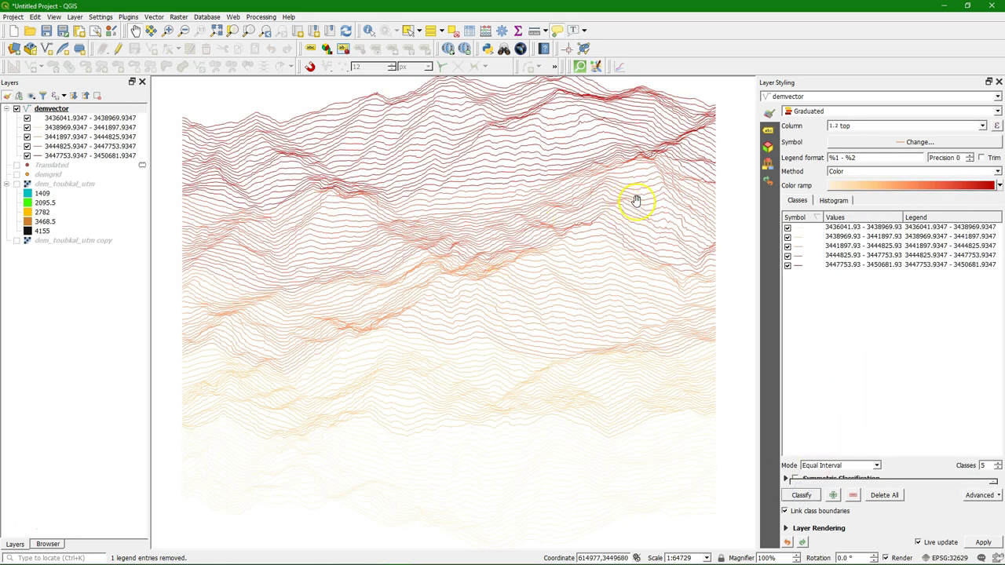